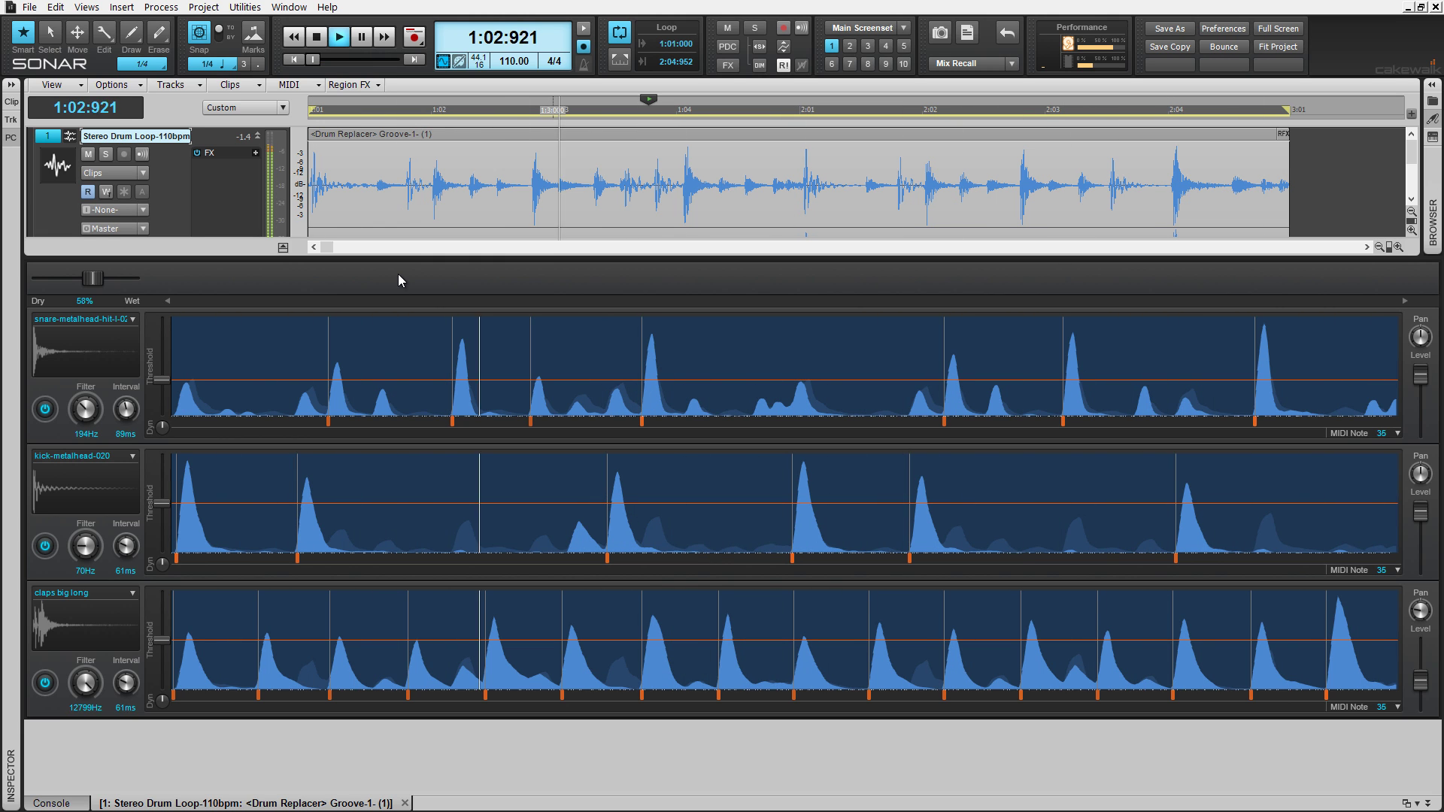
Stop playback of the finished three-lane Drum Replacer demo.
key("space")
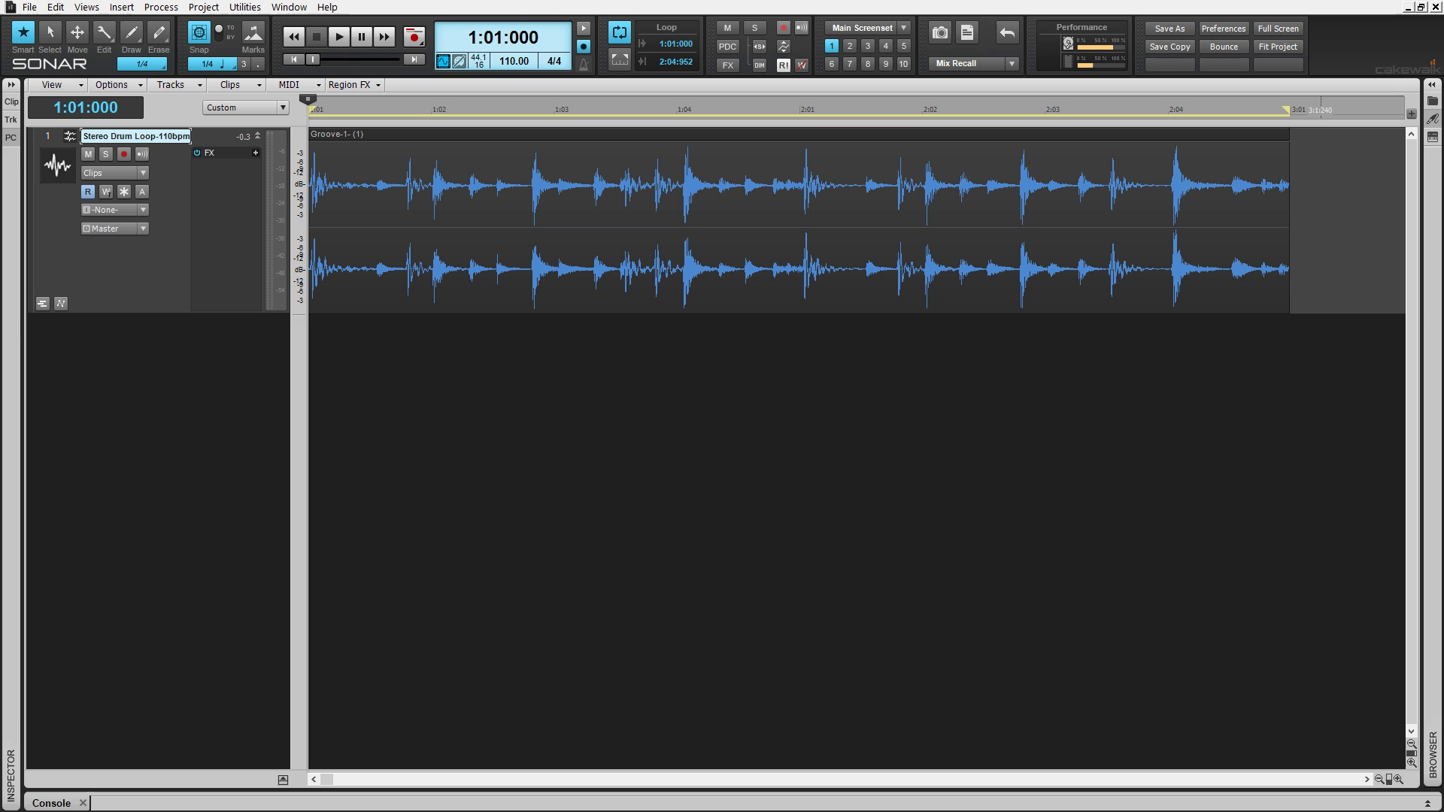
key("space")
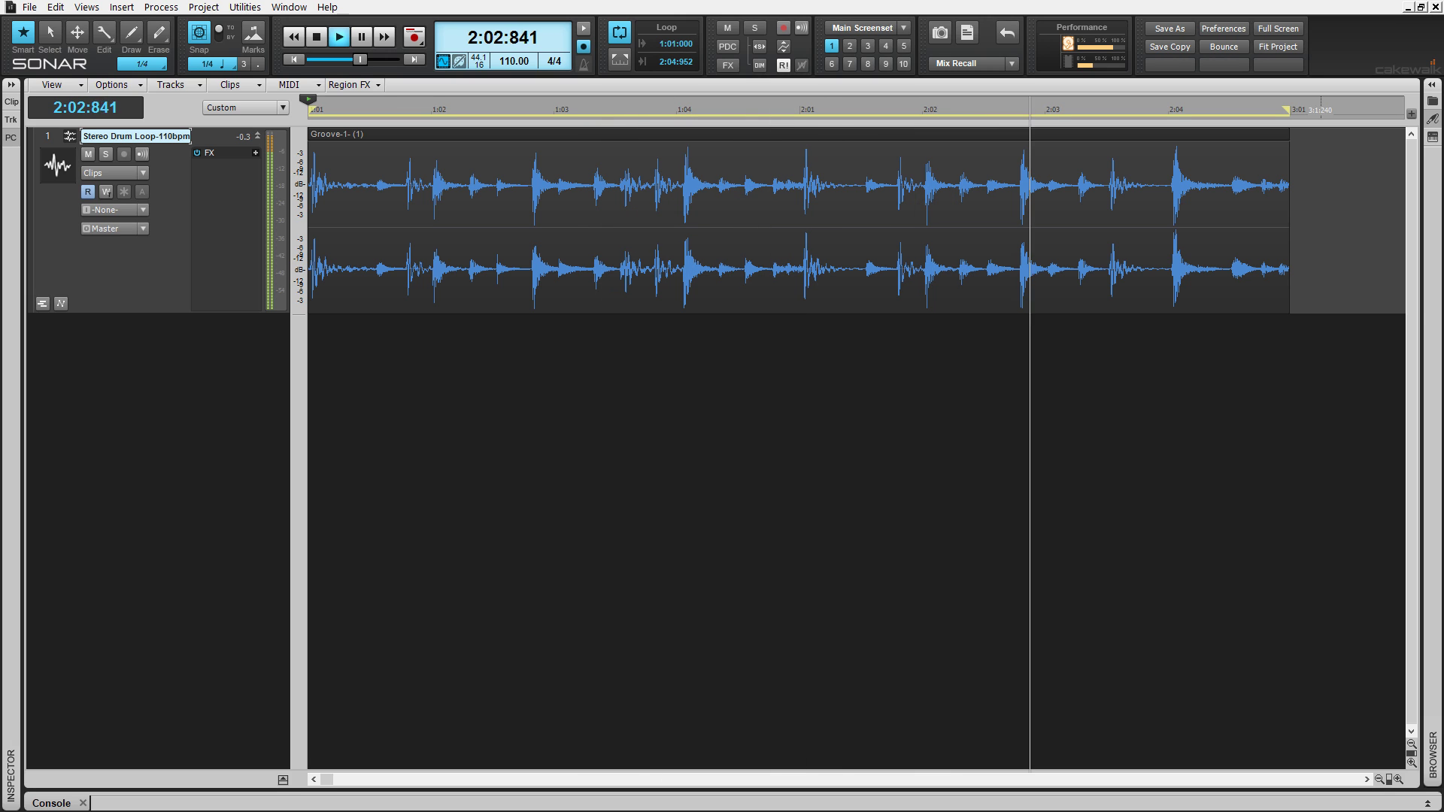
key("space")
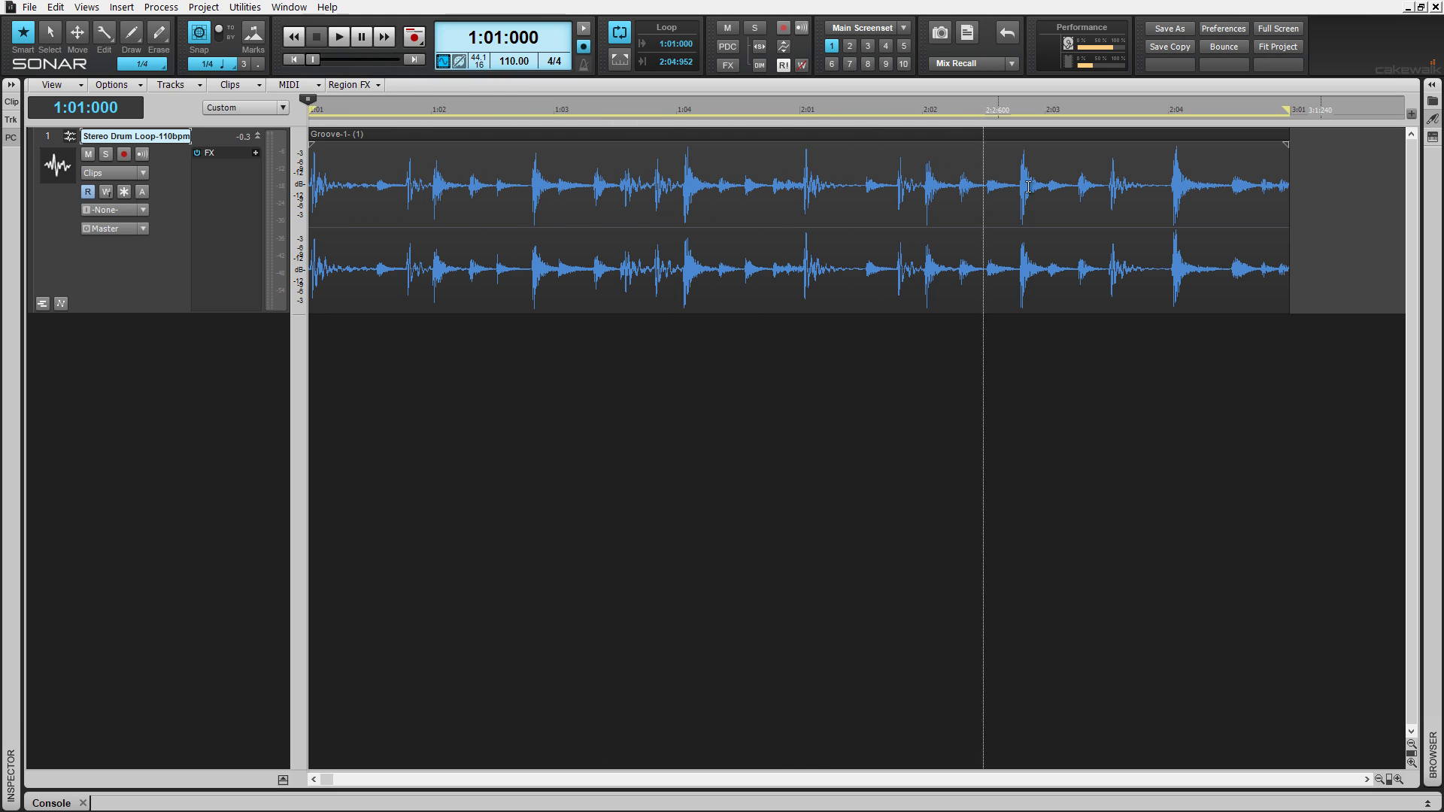
Select the Groove-1 drum loop clip and create a Drum Replacer region effect on it.
left_click(501, 133)
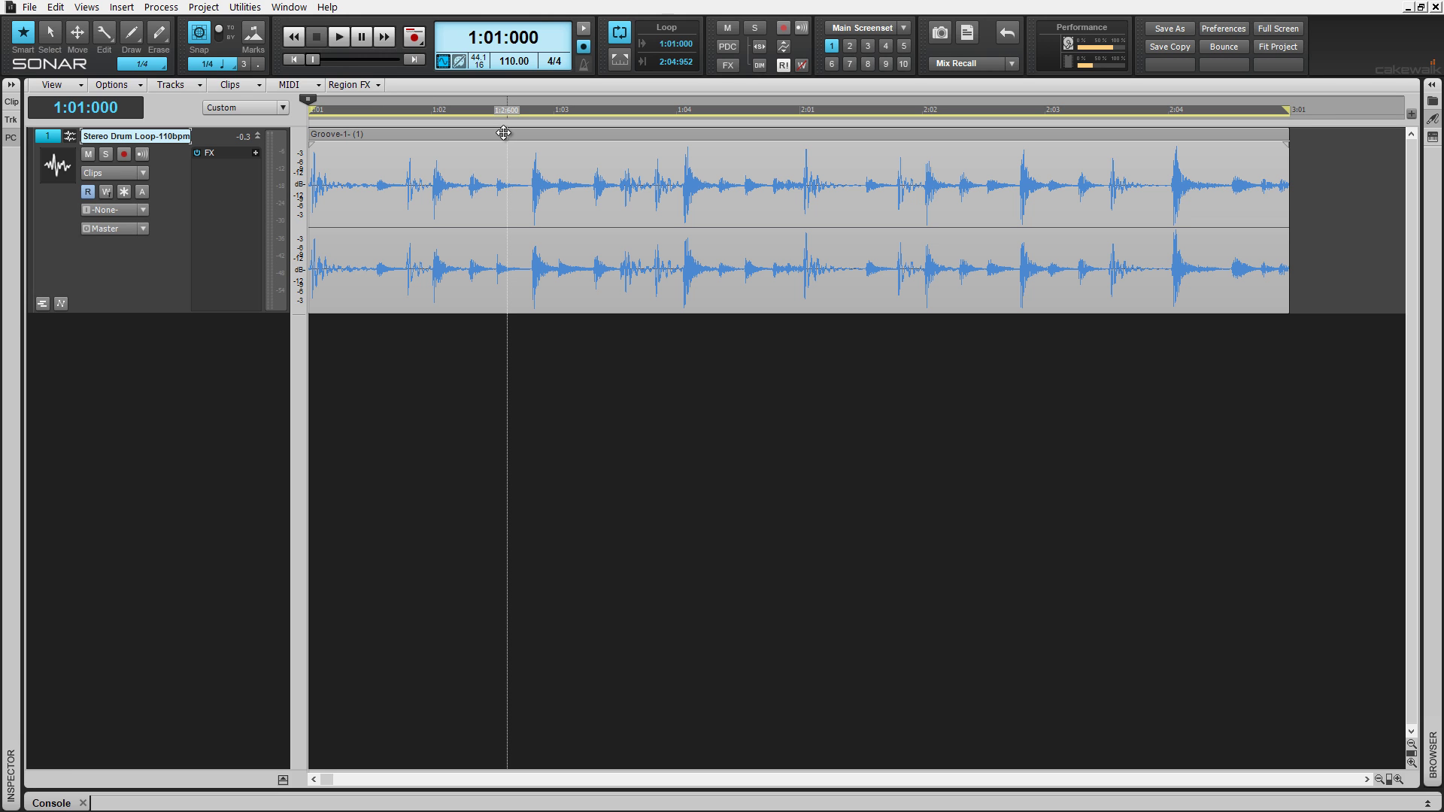
left_click(378, 88)
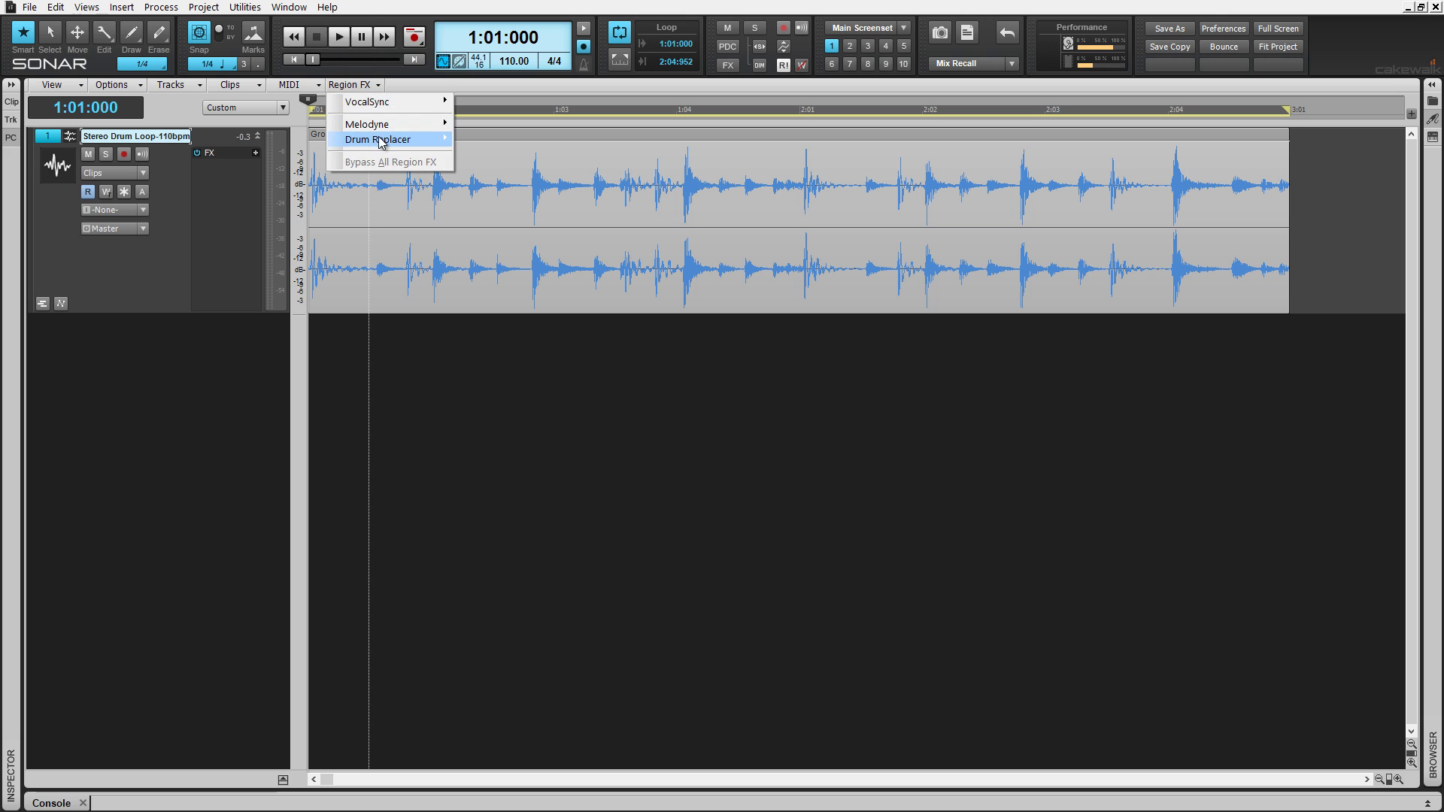
mouse_move(380, 141)
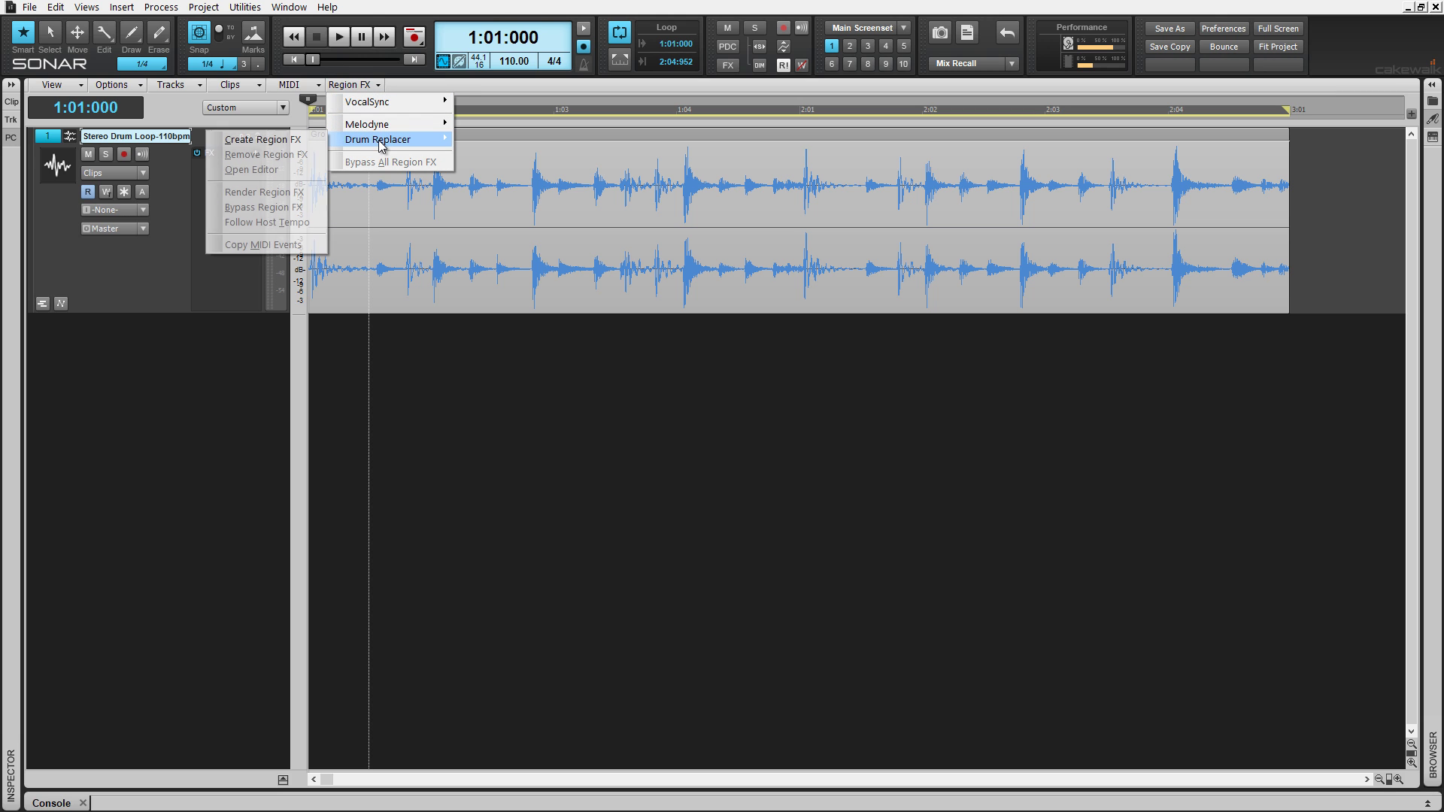
left_click(297, 141)
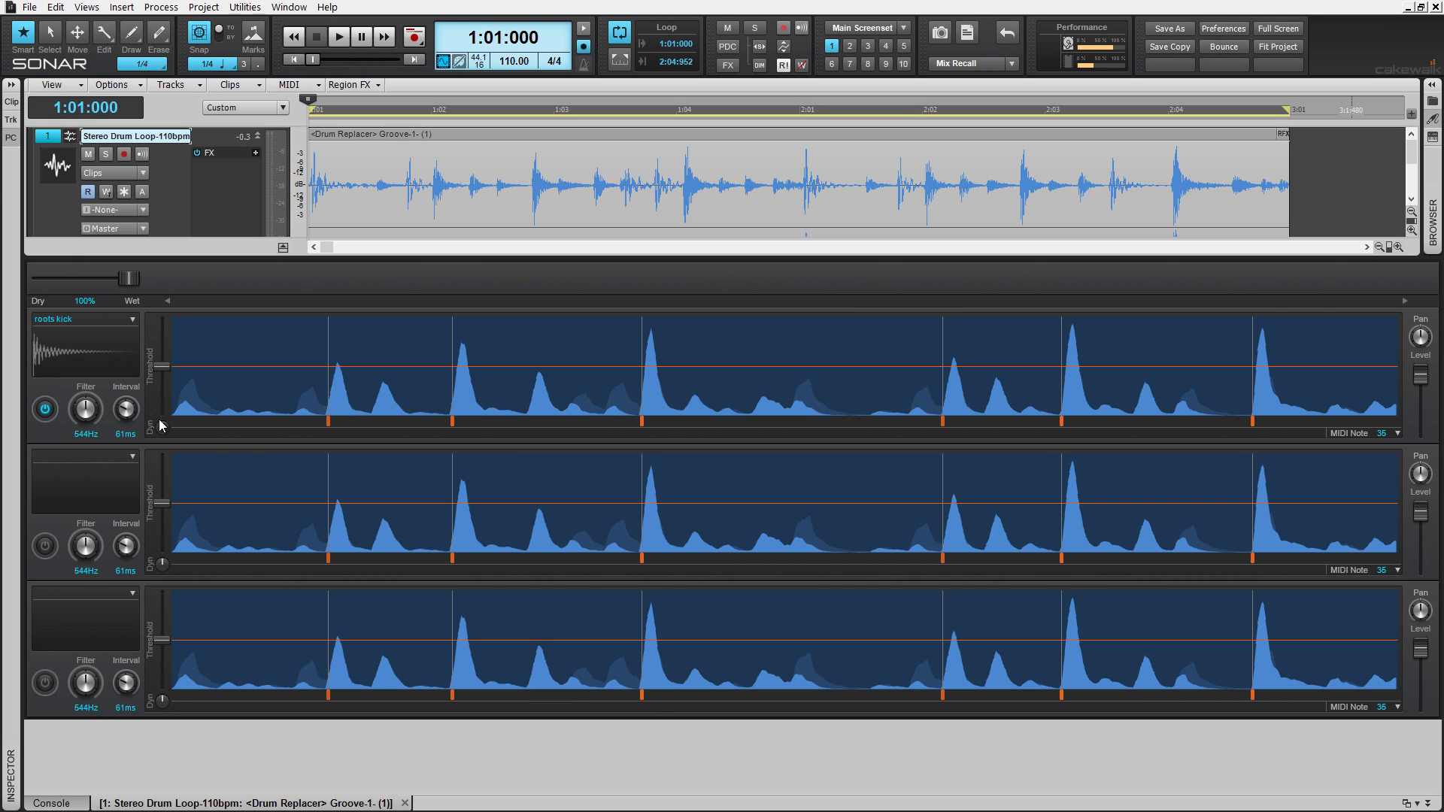
Disable lane 1's triggering, set the mix to 50% wet, and move lane 1's filter to 181Hz.
left_click(44, 410)
left_click_drag(94, 274, 108, 279)
mouse_move(106, 272)
left_mouse_down()
mouse_move(92, 279)
mouse_move(129, 276)
left_mouse_up()
mouse_move(88, 407)
left_mouse_down()
mouse_move(94, 389)
mouse_move(90, 437)
left_mouse_up()
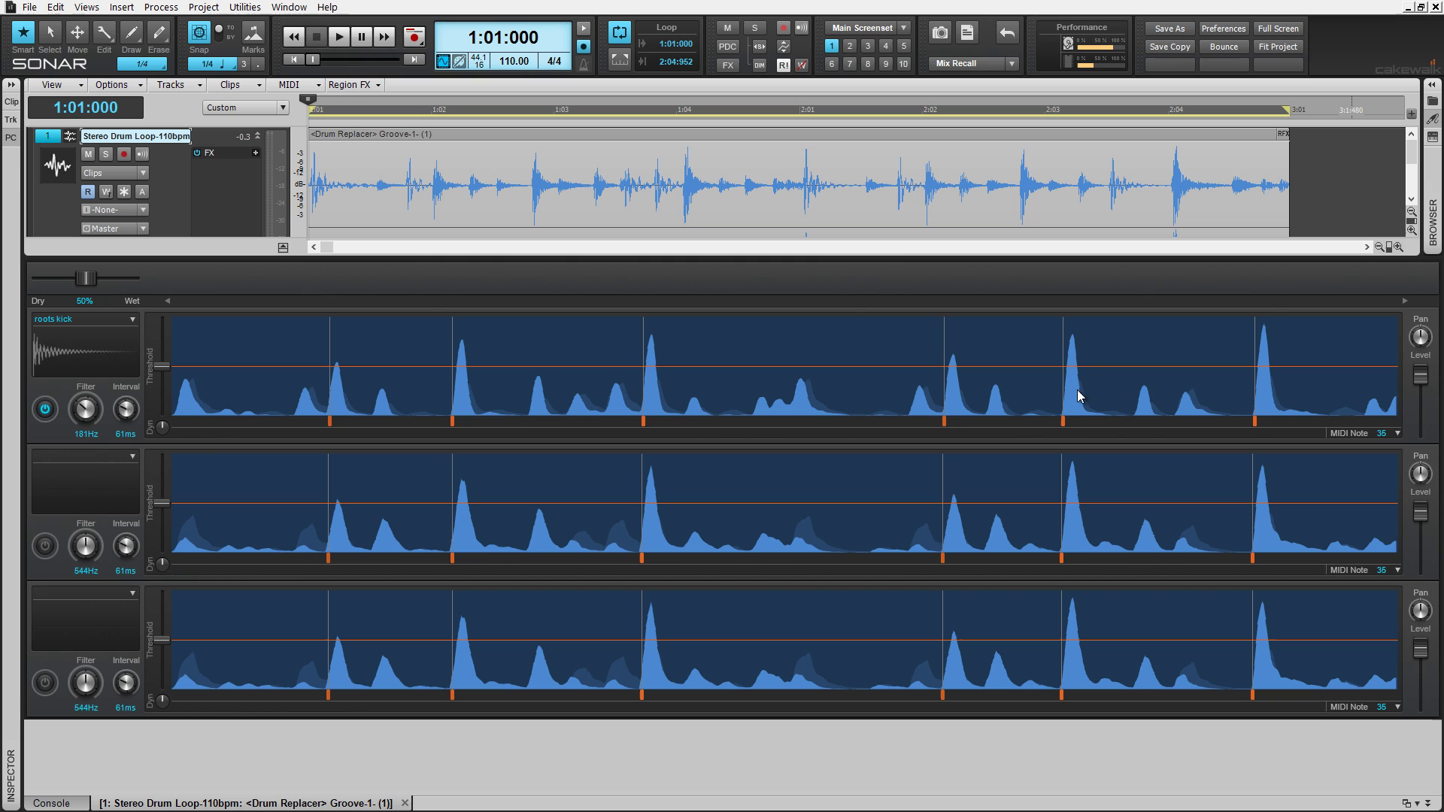
Audition the loop while tuning lane 1's detection filter to 194Hz, then stop.
left_click(340, 38)
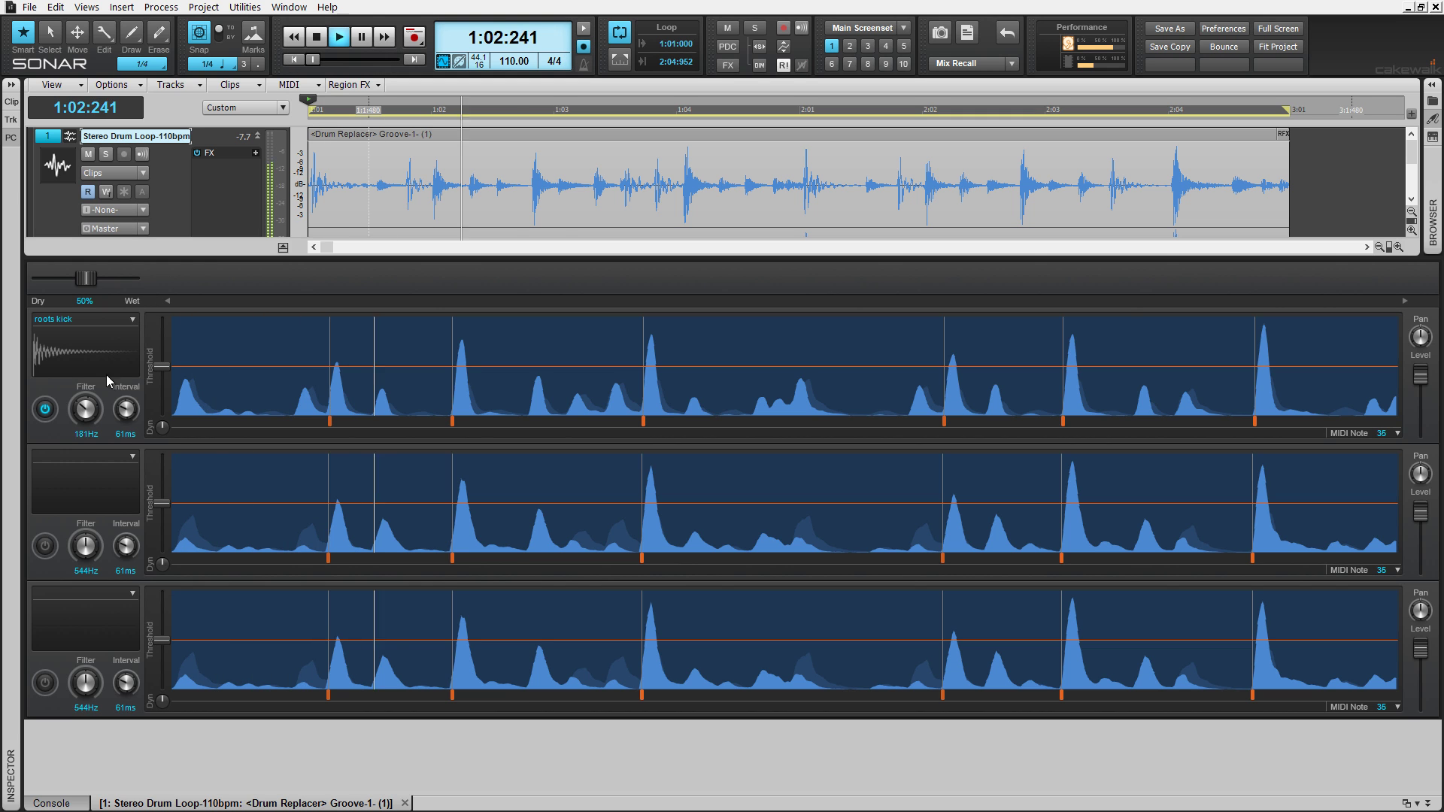
mouse_move(84, 417)
left_mouse_down()
mouse_move(93, 368)
mouse_move(89, 418)
left_mouse_up()
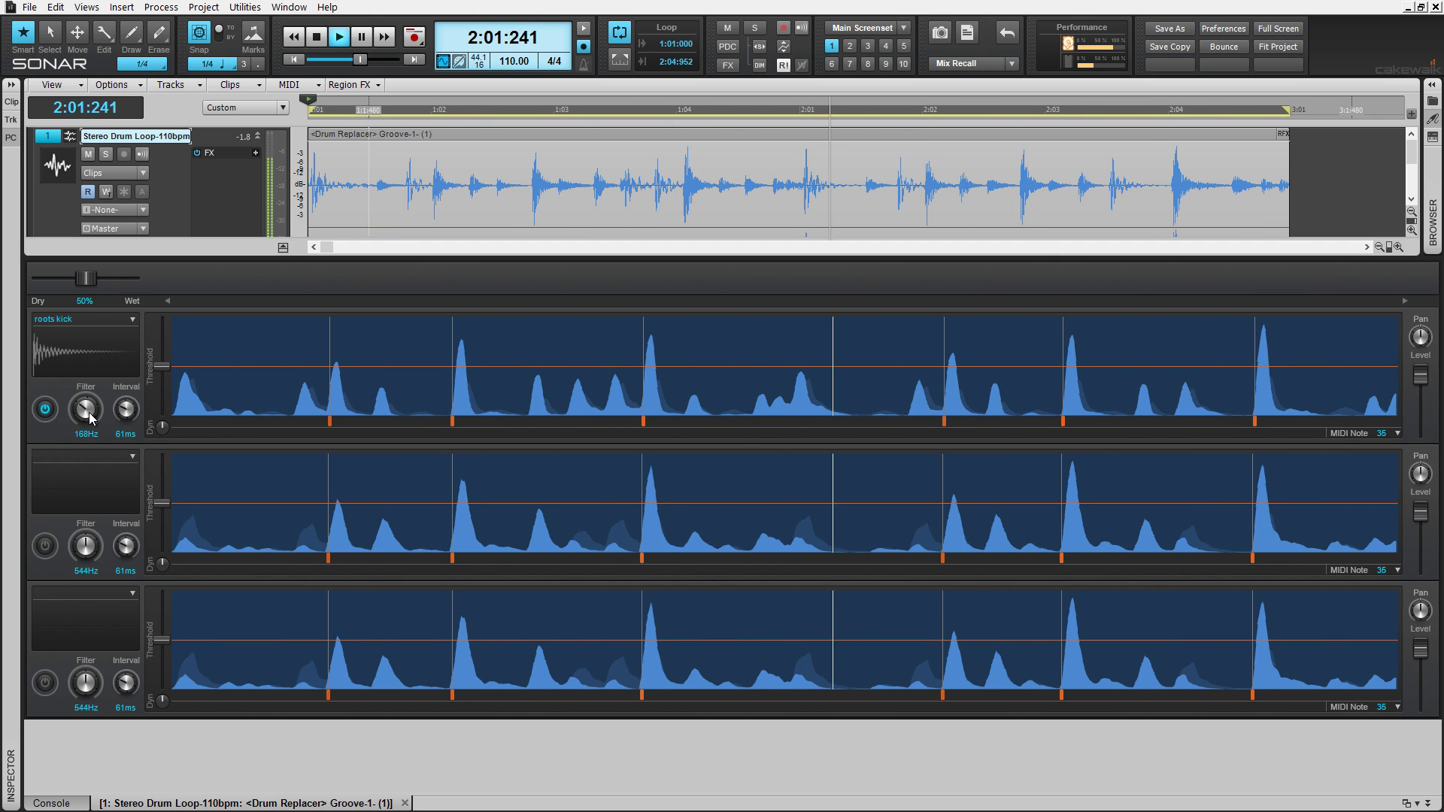
scroll(86, 410, "up", 1)
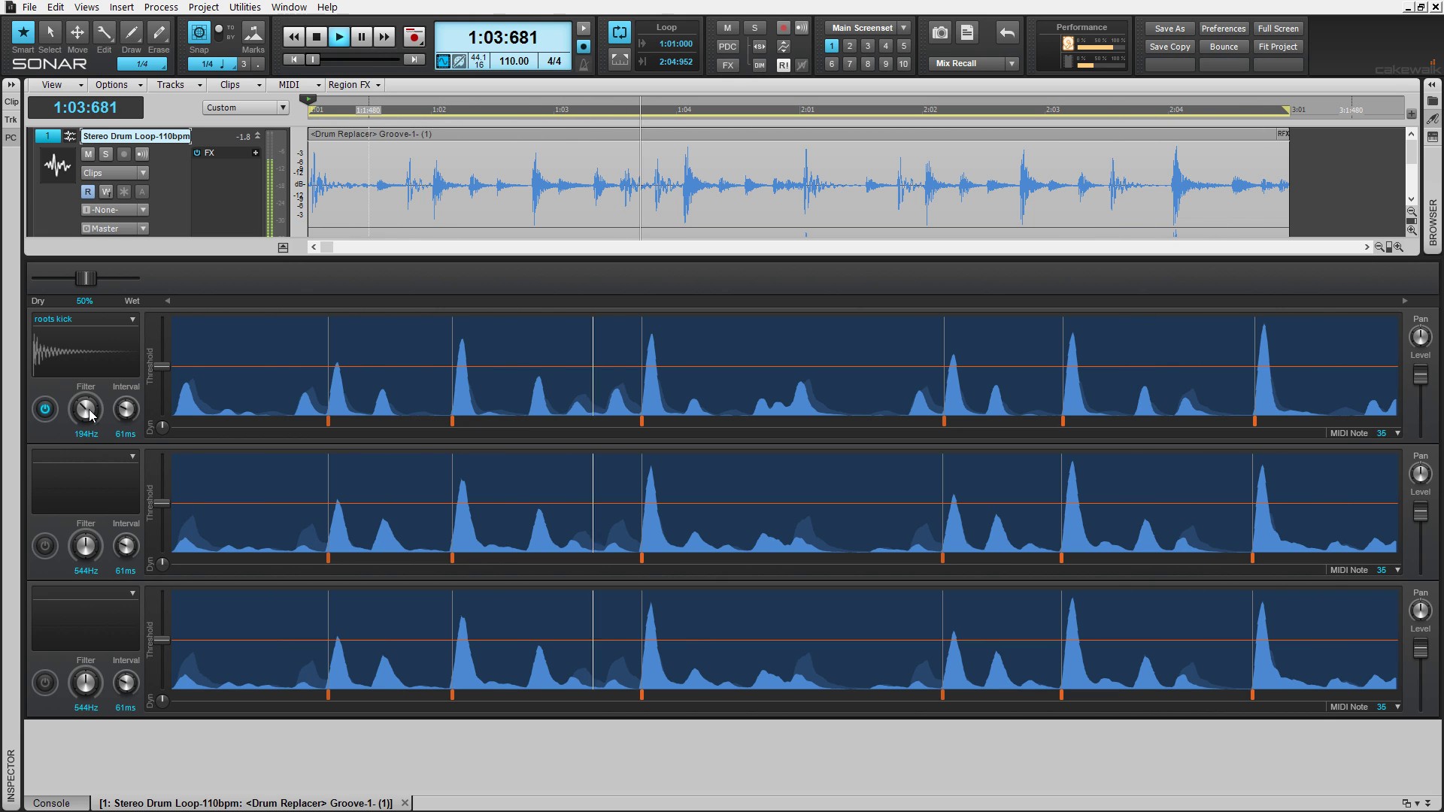
key("space")
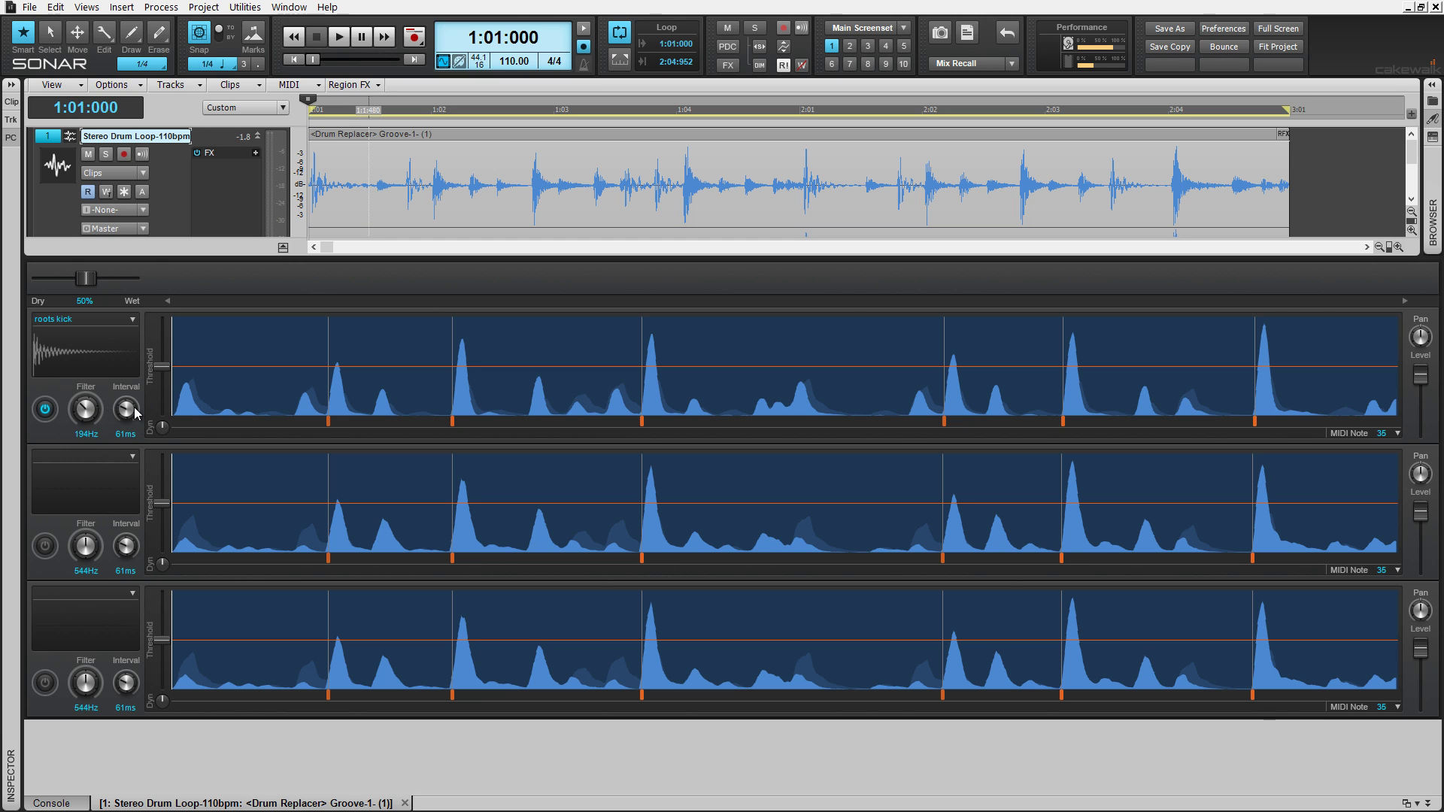
Raise lane 1's retrigger interval to 89ms.
scroll(132, 413, "up", 1)
left_click_drag(123, 343, 130, 312)
left_click_drag(124, 440, 129, 389)
Lower lane 1's threshold so seven kick peaks trigger, toggling one hit off and back on.
scroll(164, 360, "up", 5)
scroll(164, 367, "down", 5)
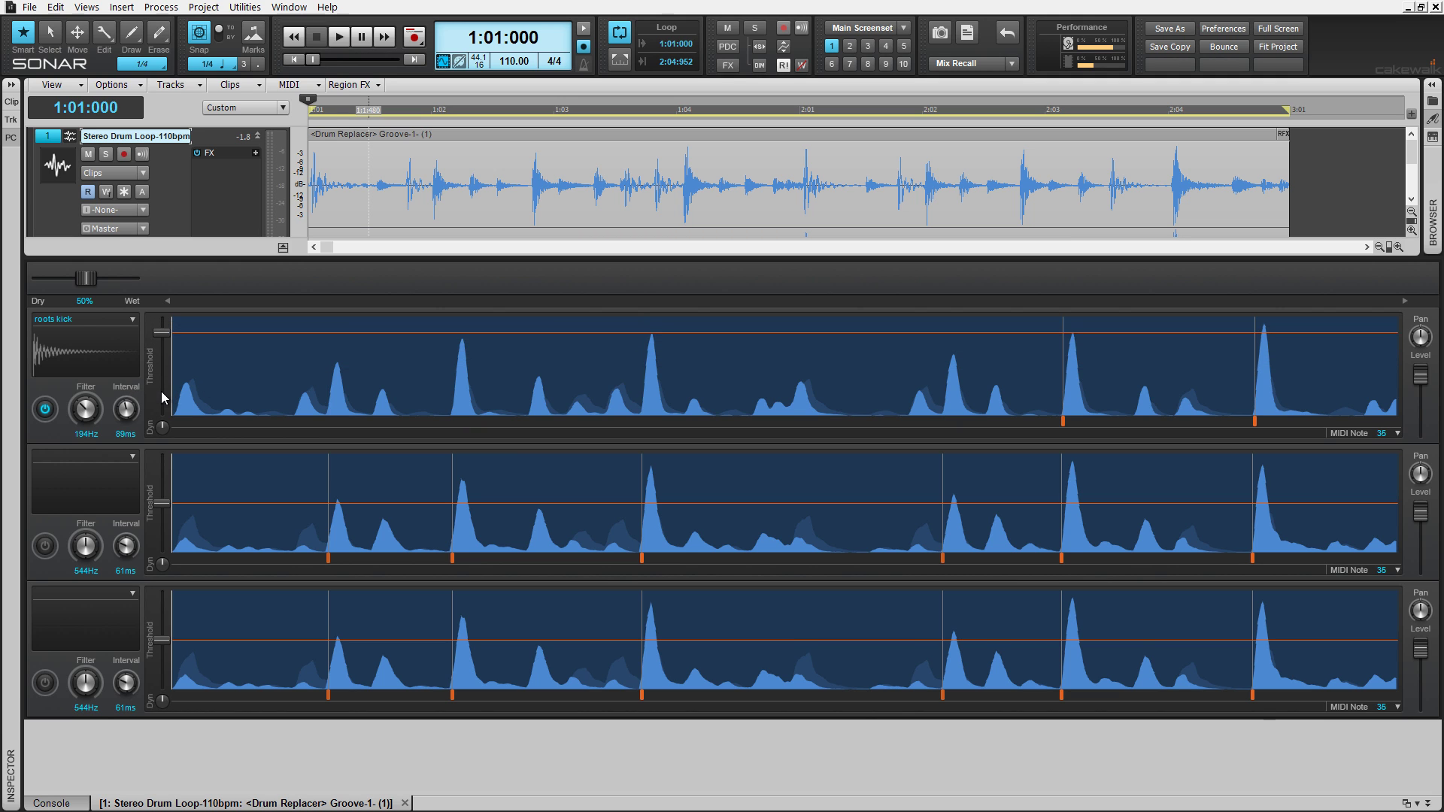
scroll(161, 393, "down", 3)
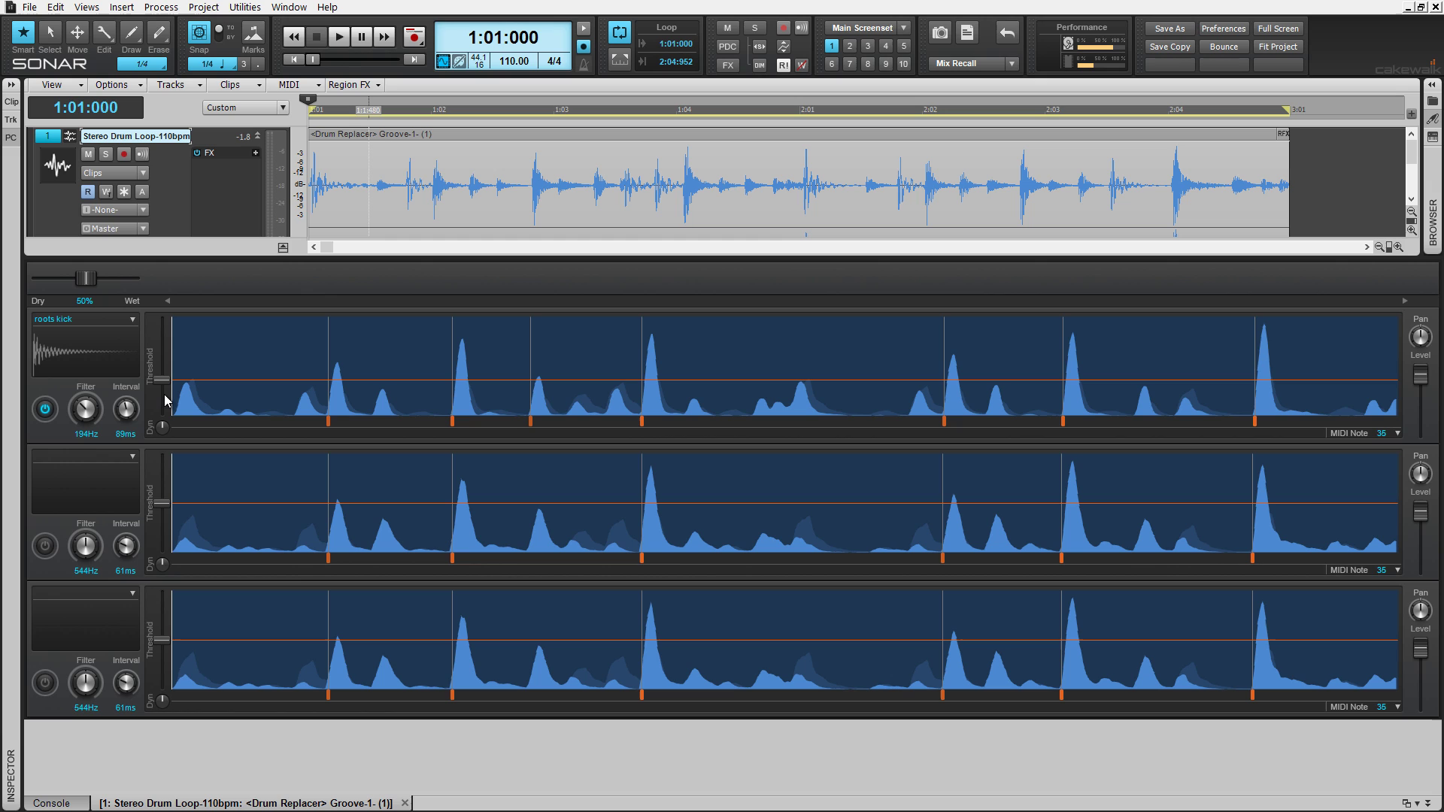
left_click(328, 419)
left_click(329, 424)
Load Snare-MetalHead-Hit-L-020.wav from Cakewalk-MetalHead-Snare > SDstdL into lane 1.
left_click(132, 320)
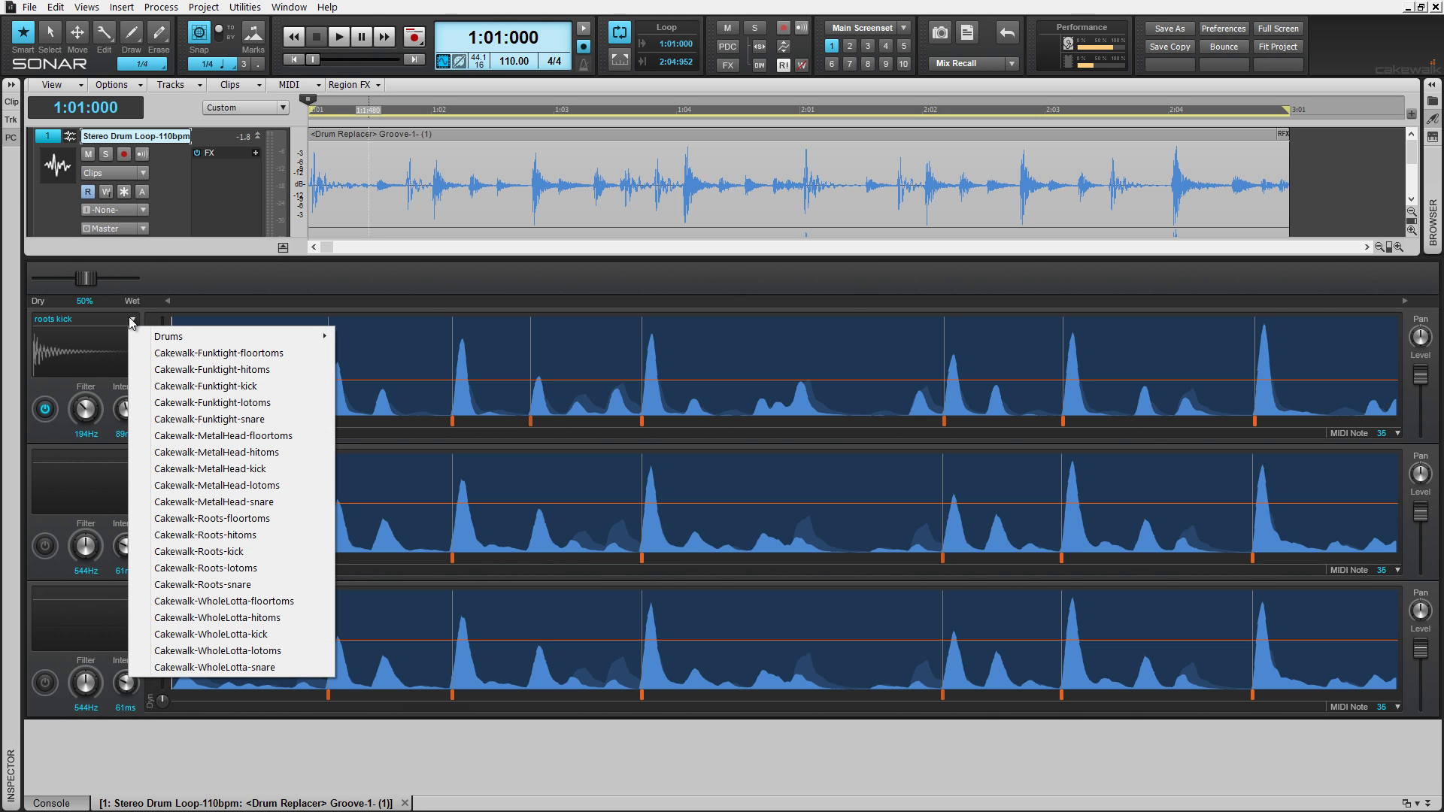
left_click(192, 282)
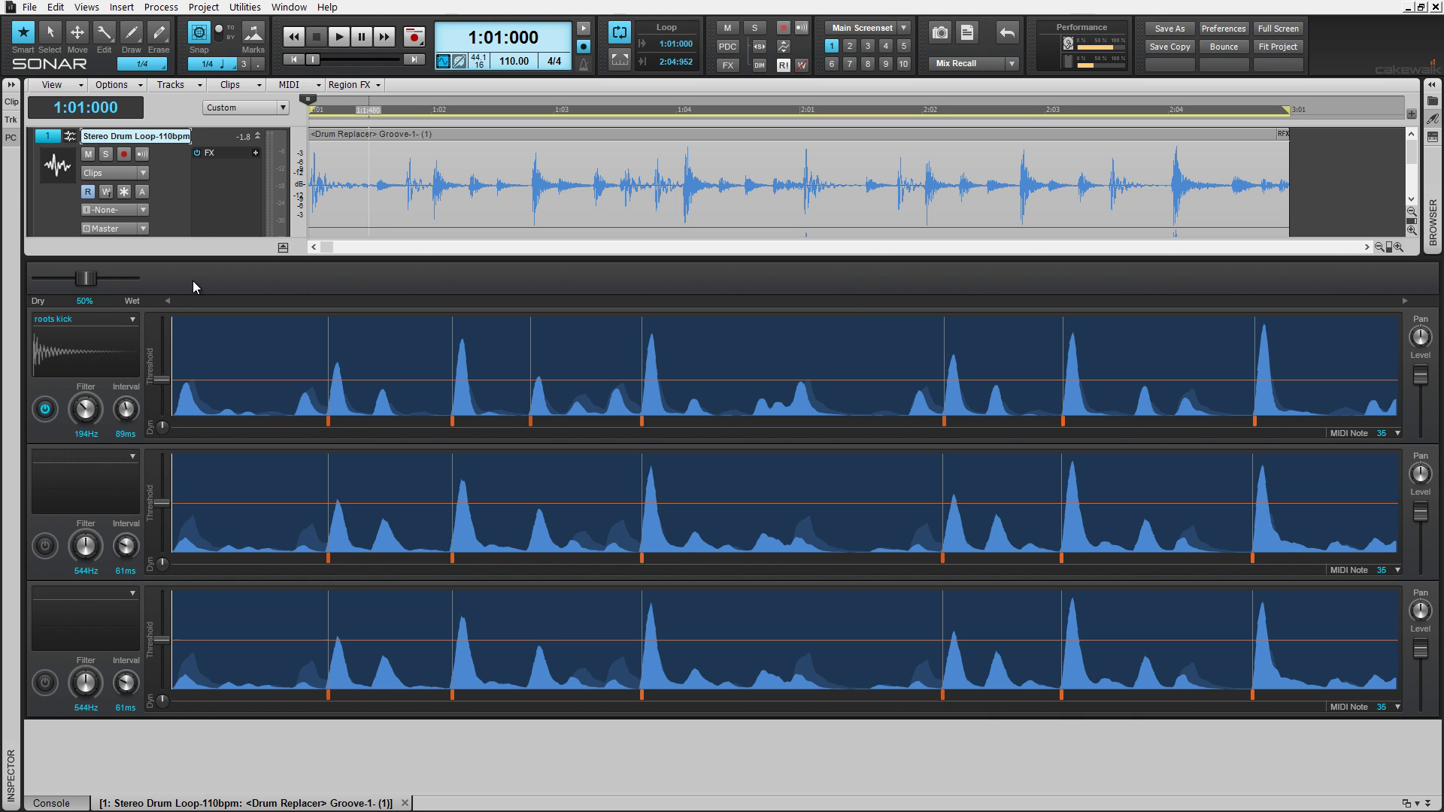
left_click(98, 351)
left_click(814, 250)
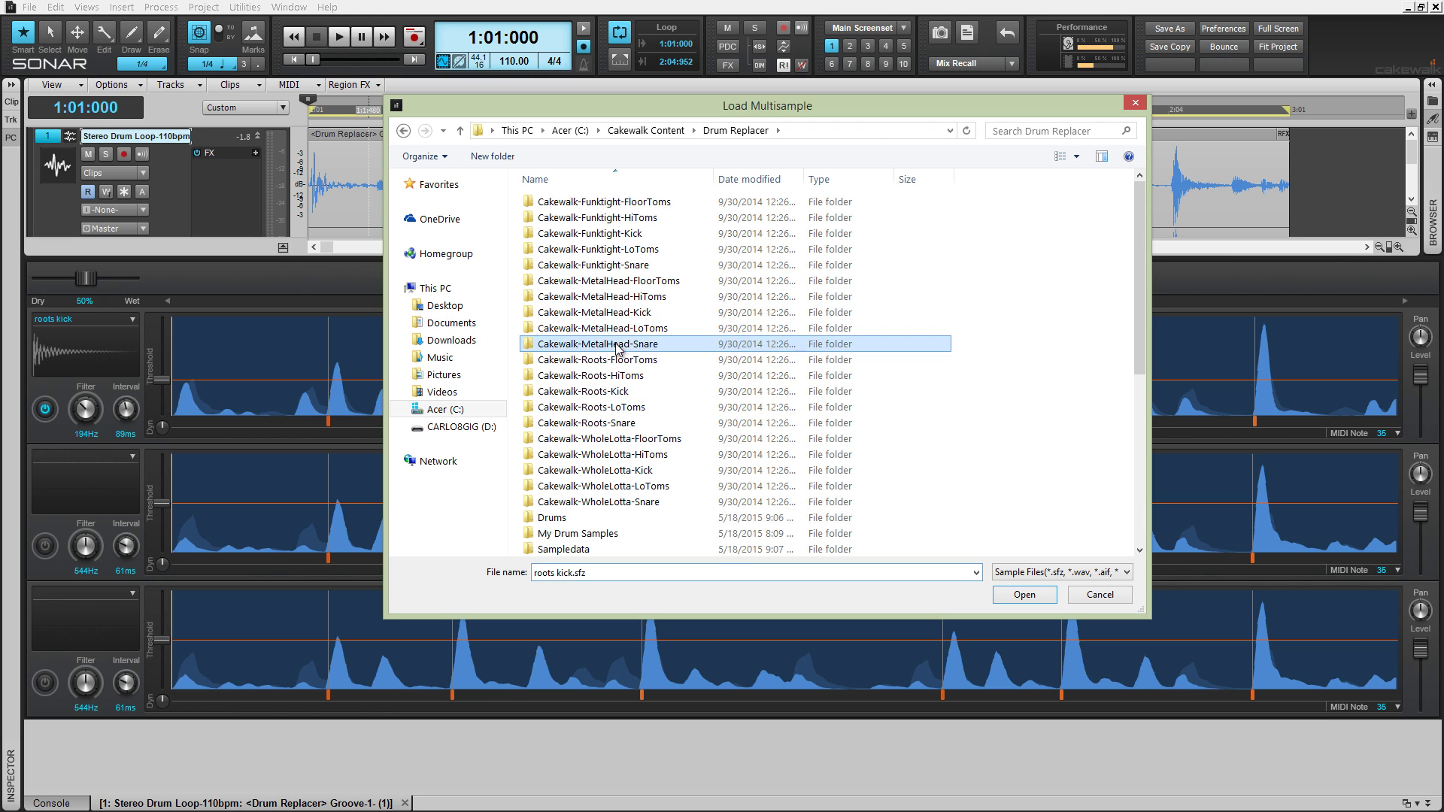
double_click(606, 344)
double_click(570, 205)
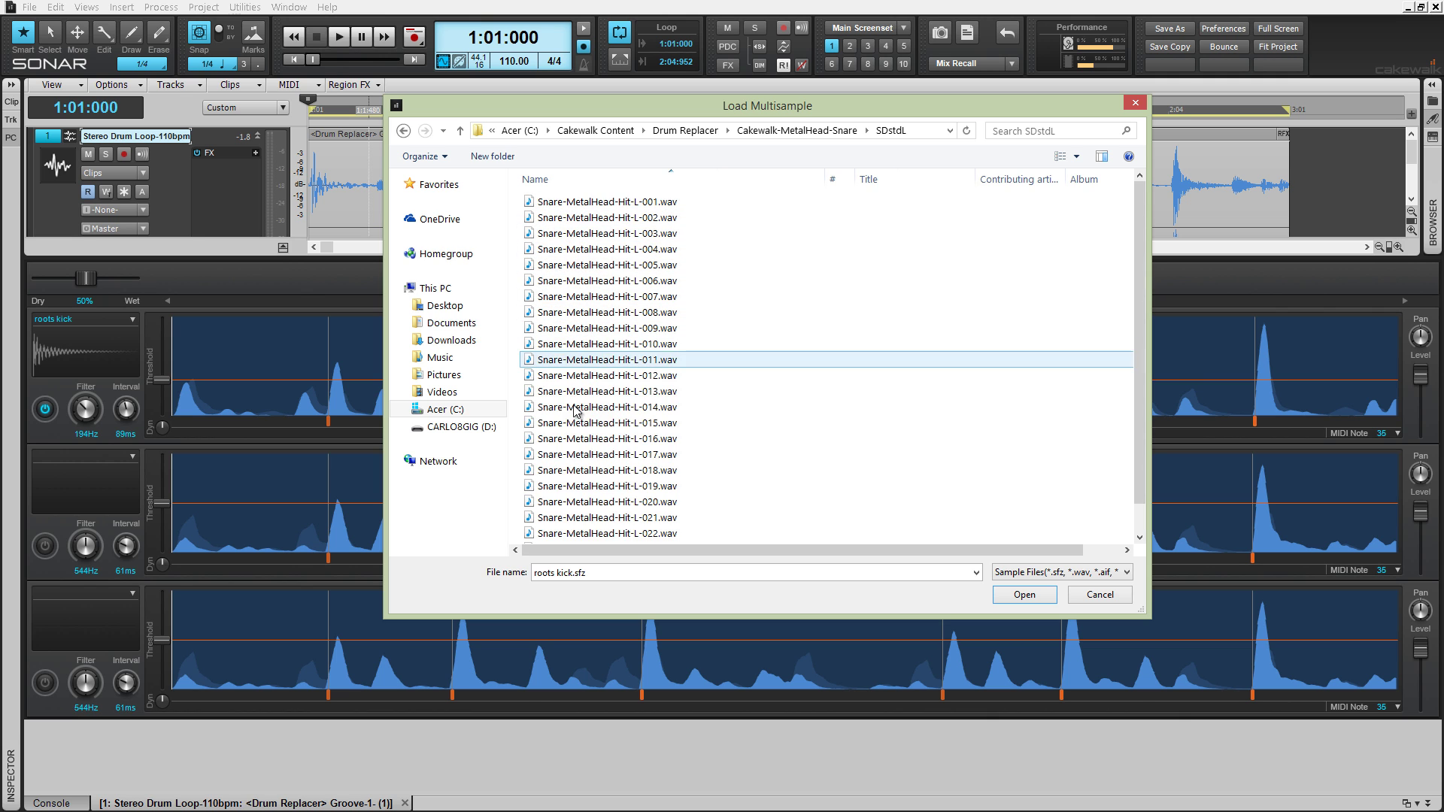
double_click(580, 502)
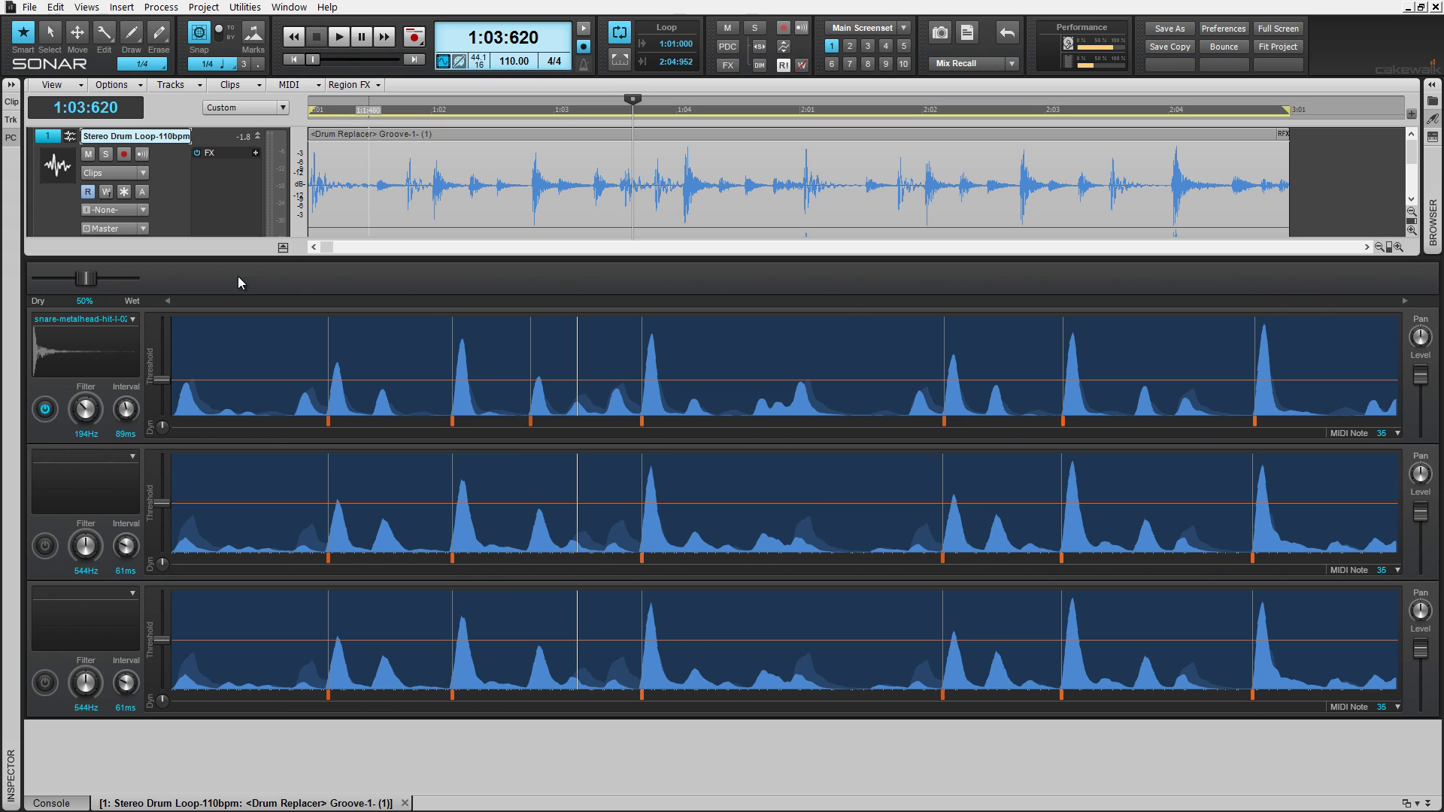
Play the loop, compare fully wet and fully dry, leave the mix at 58% wet, then stop.
key("space")
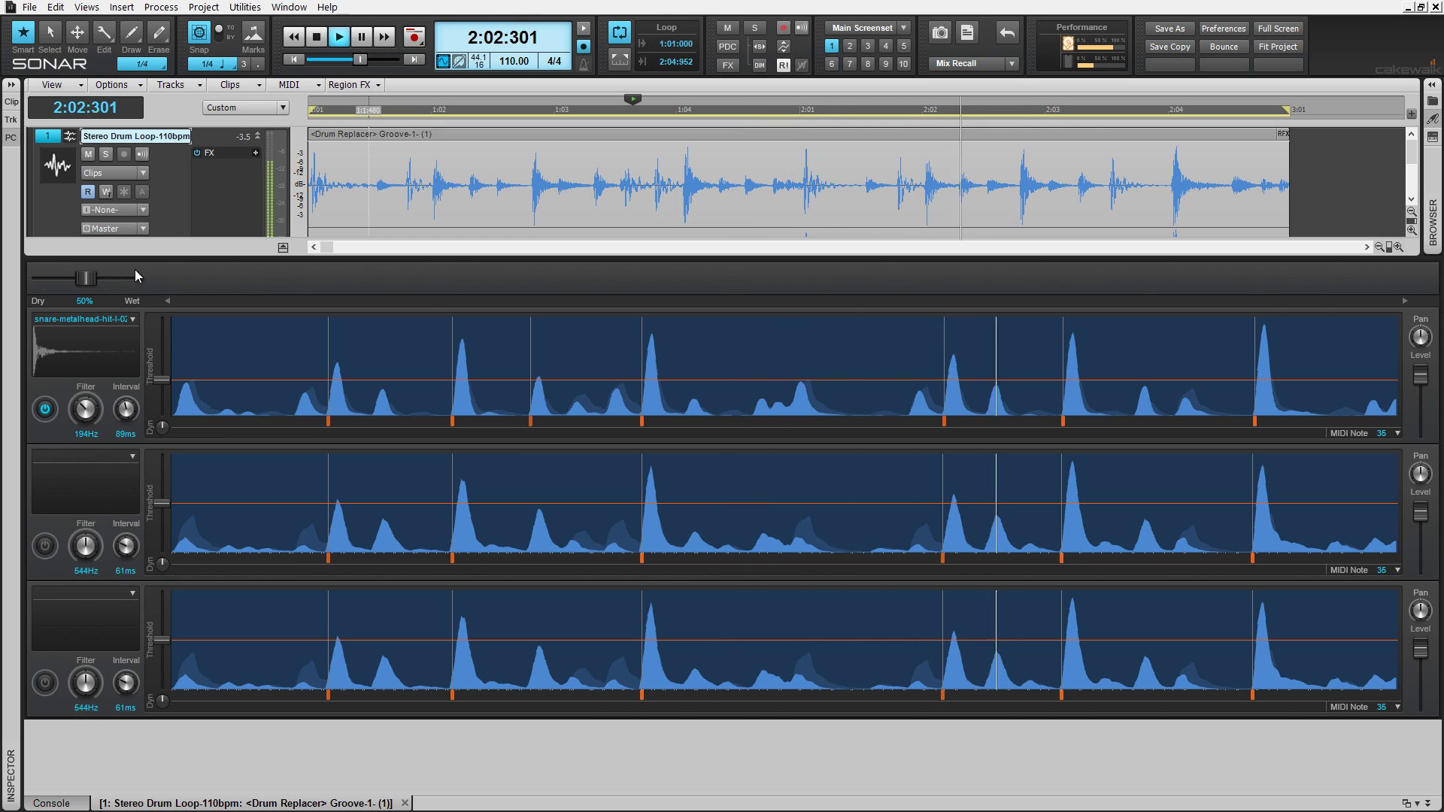
left_click_drag(100, 279, 130, 278)
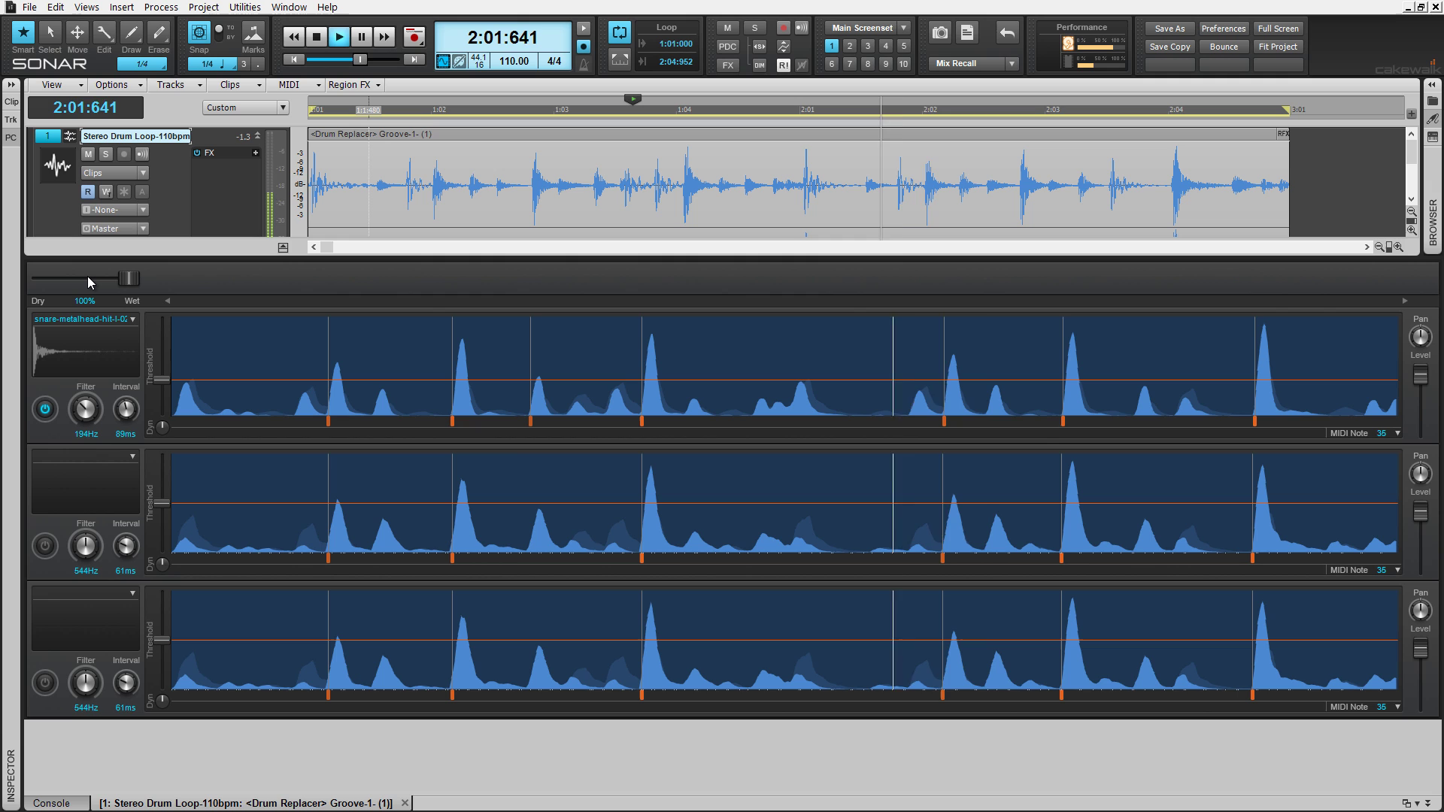
mouse_move(87, 276)
left_mouse_down()
mouse_move(67, 276)
mouse_move(110, 282)
left_mouse_up()
mouse_move(108, 282)
left_mouse_down()
mouse_move(66, 280)
mouse_move(85, 282)
left_mouse_up()
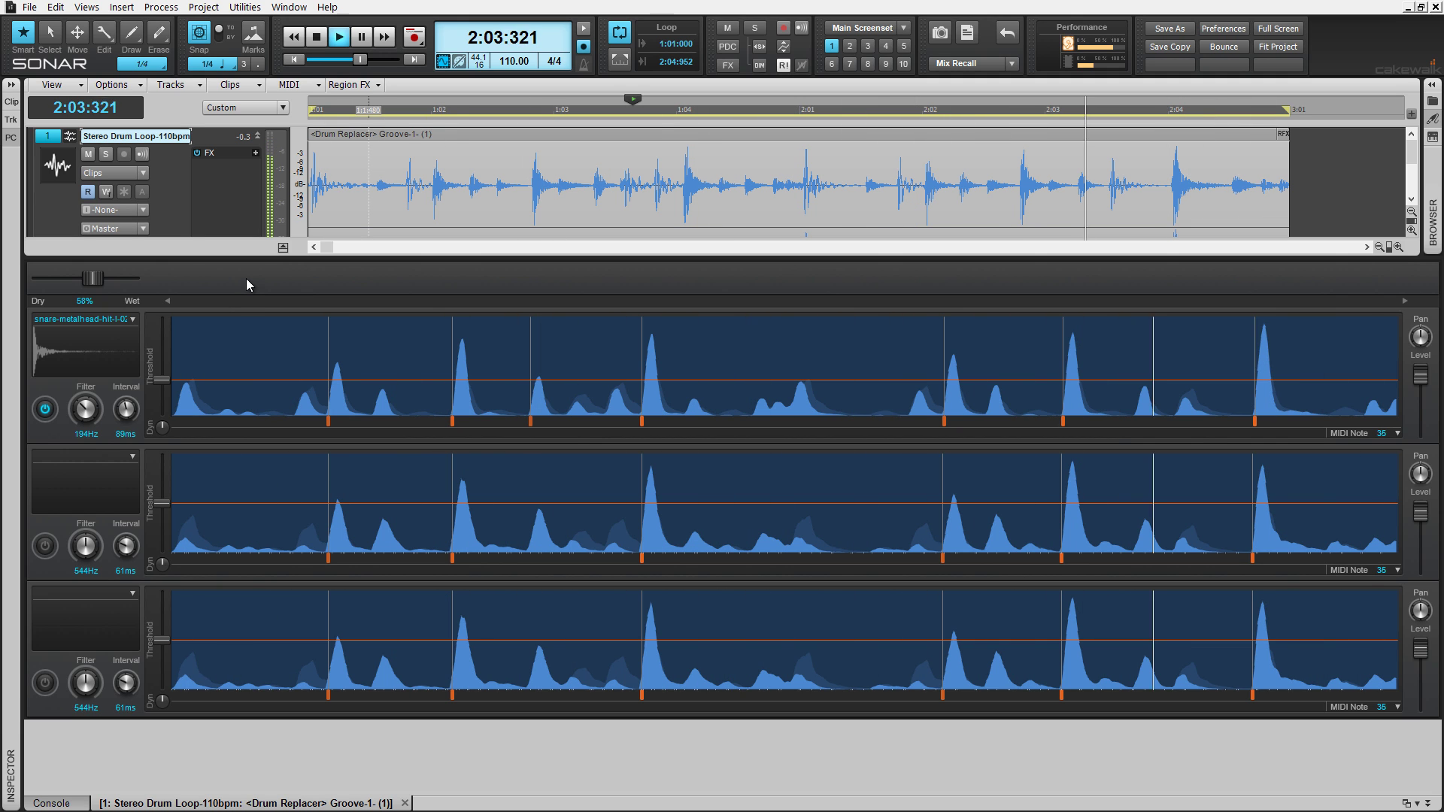
key("space")
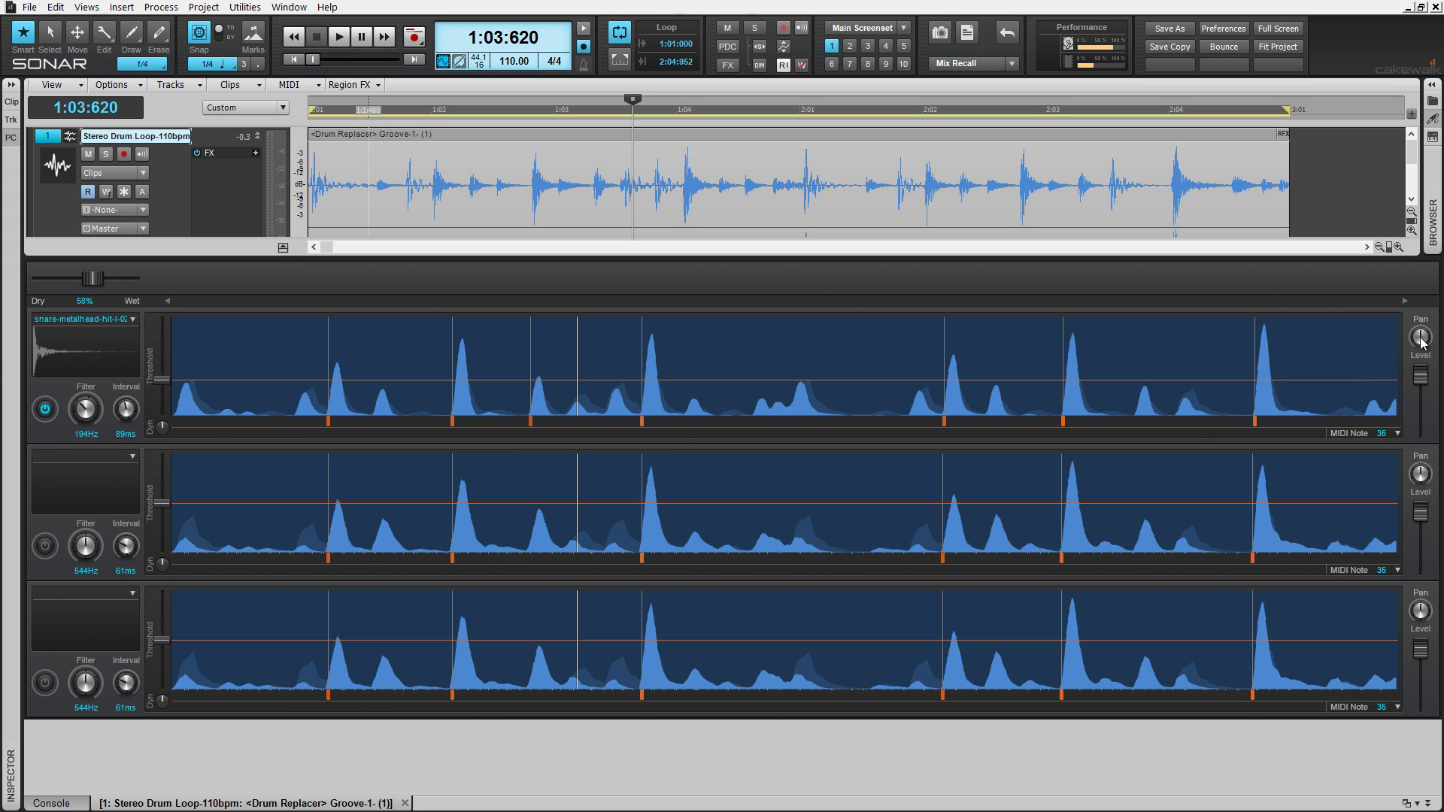
Lower the snare lane's Level fader.
left_click_drag(1422, 385, 1422, 401)
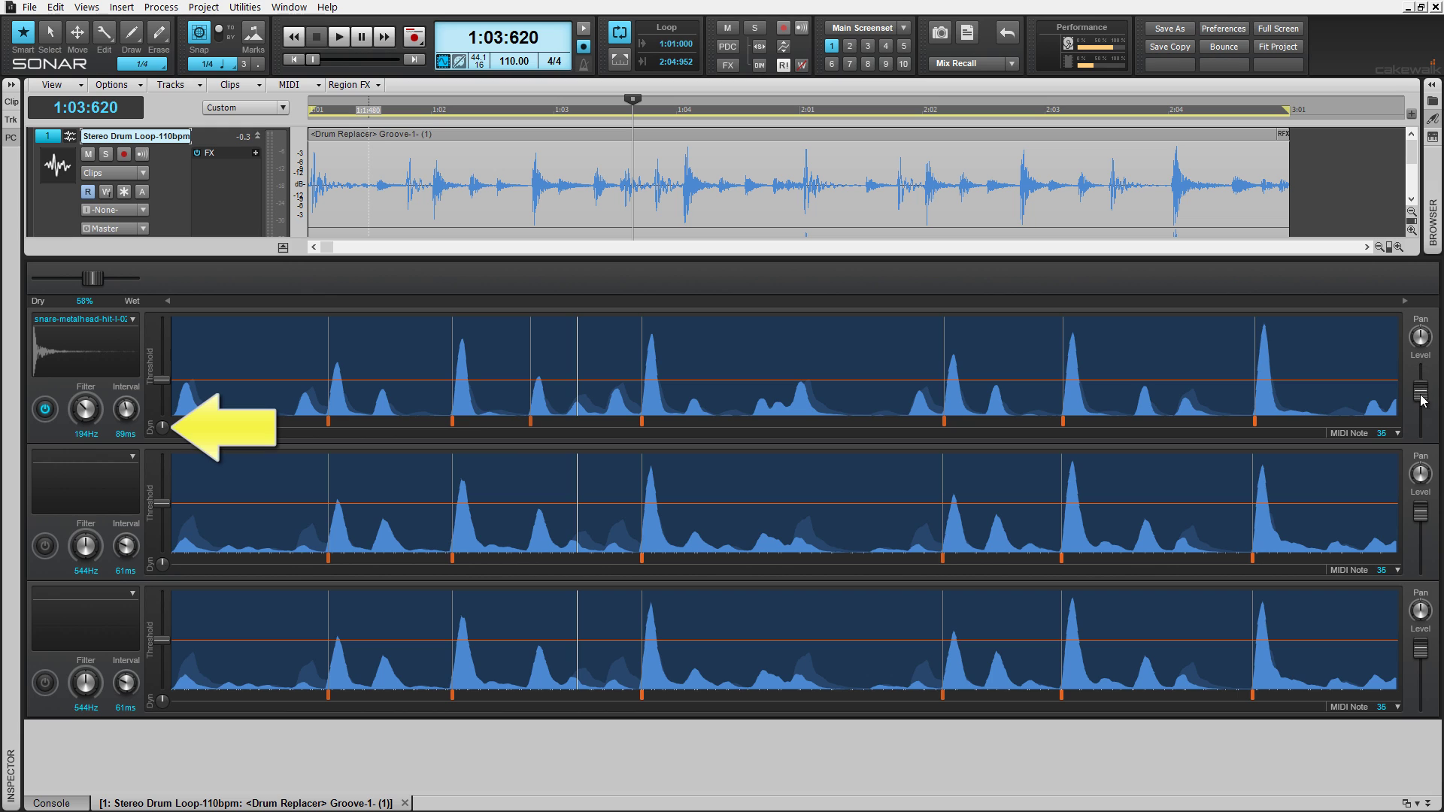